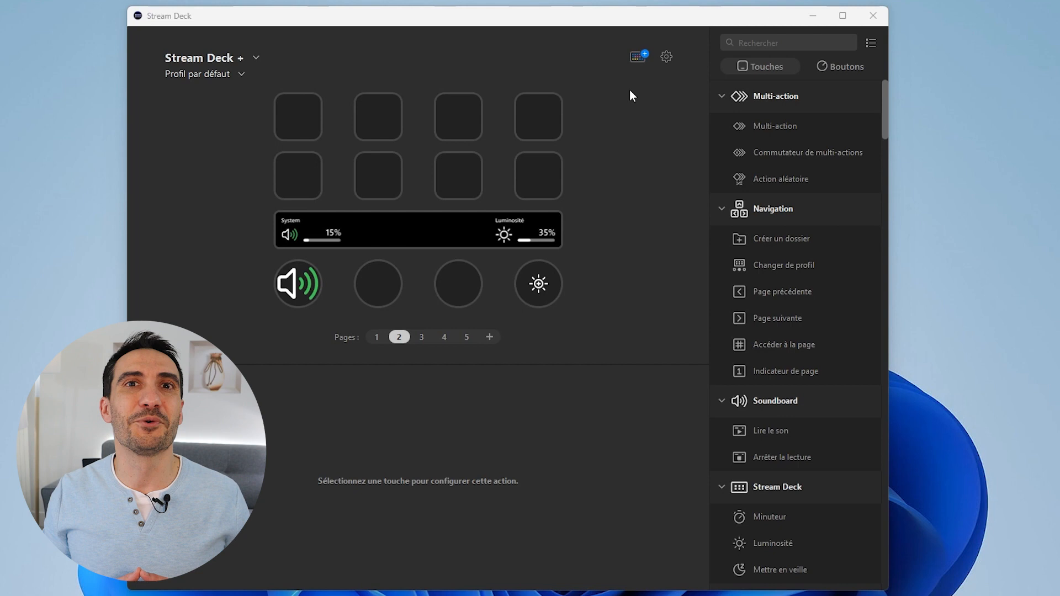
Step: Install the Microsoft Teams plug-in from the store and assign its Camera action to the first key on page 2
{"action": "left_click", "coordinate": [638, 58]}
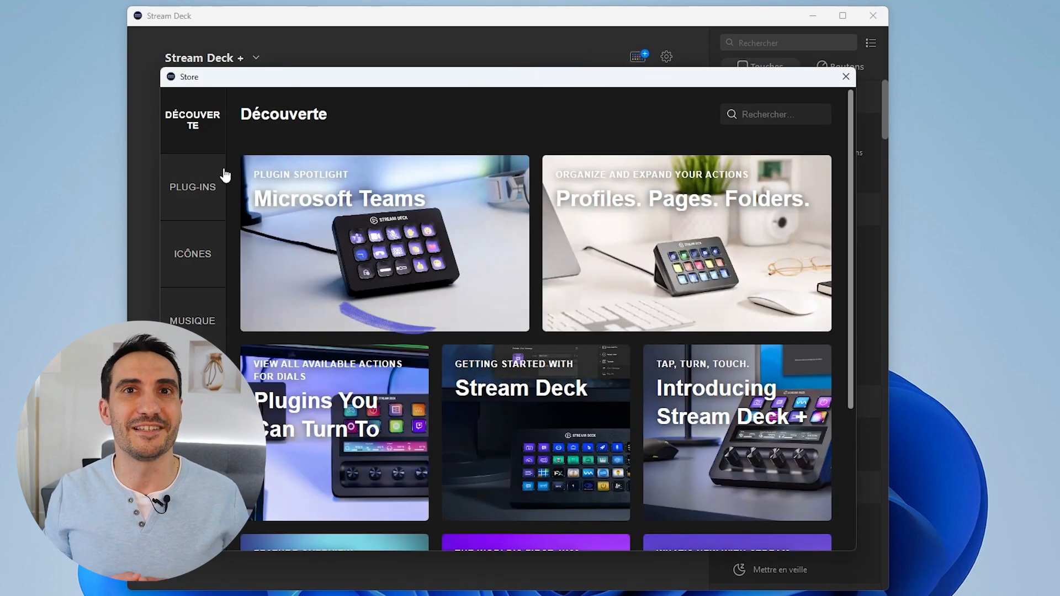
{"action": "left_click", "coordinate": [179, 189]}
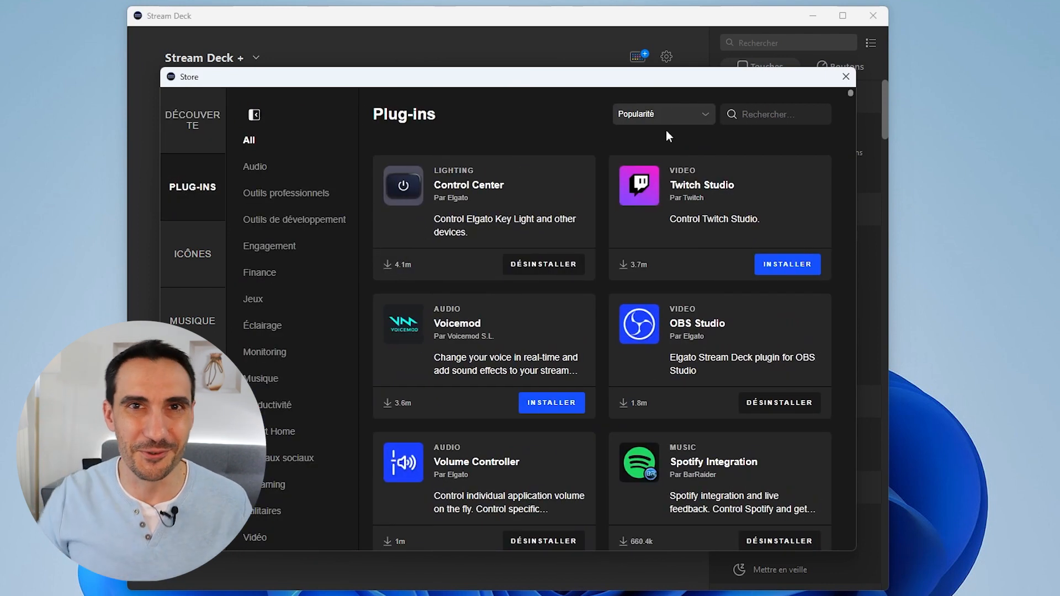
{"action": "type", "text": "teams"}
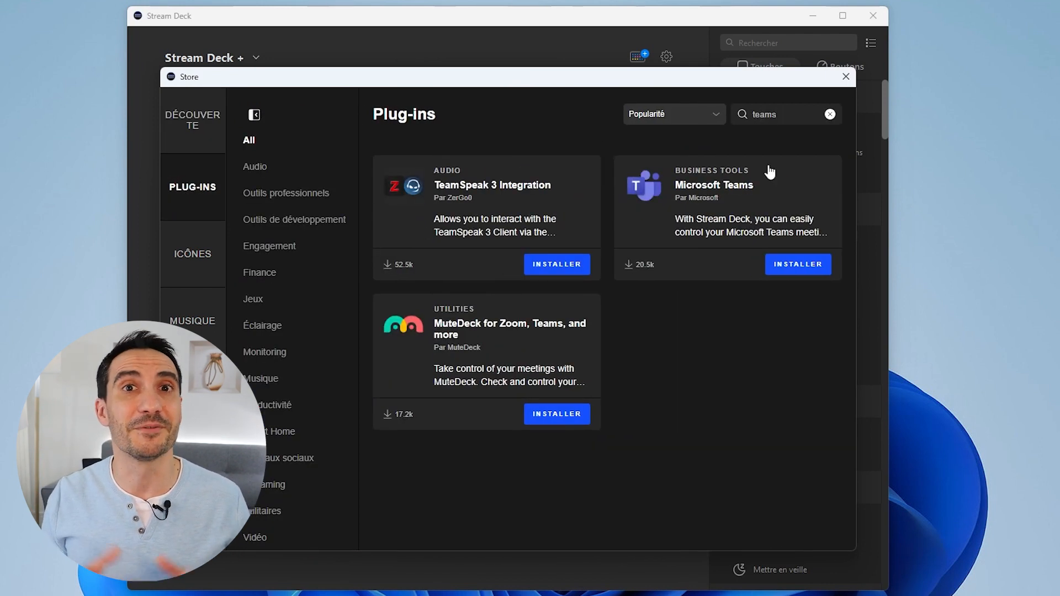
{"action": "left_click", "coordinate": [788, 271]}
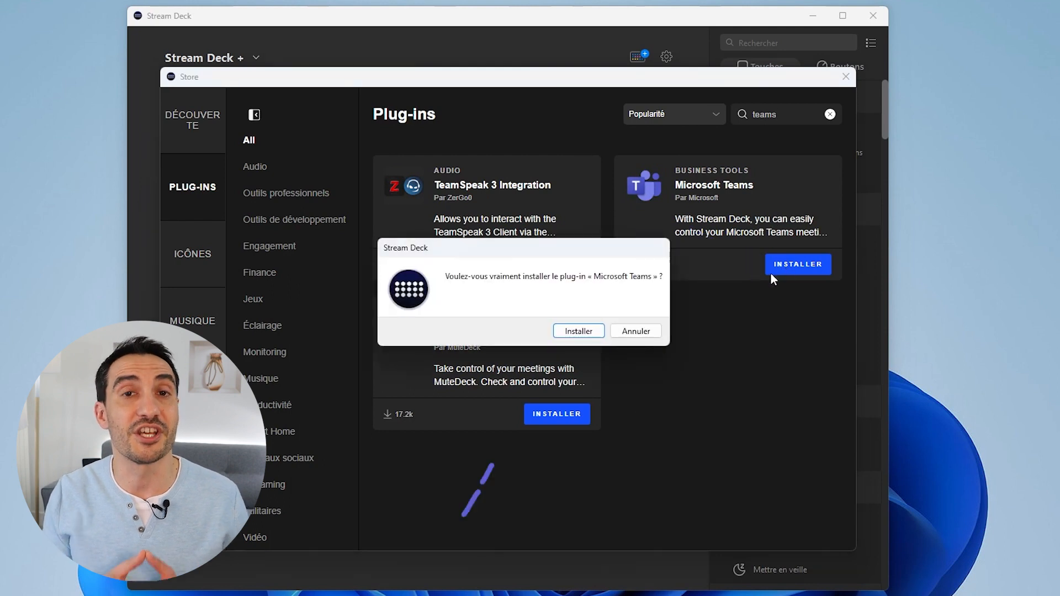
{"action": "left_click", "coordinate": [581, 330]}
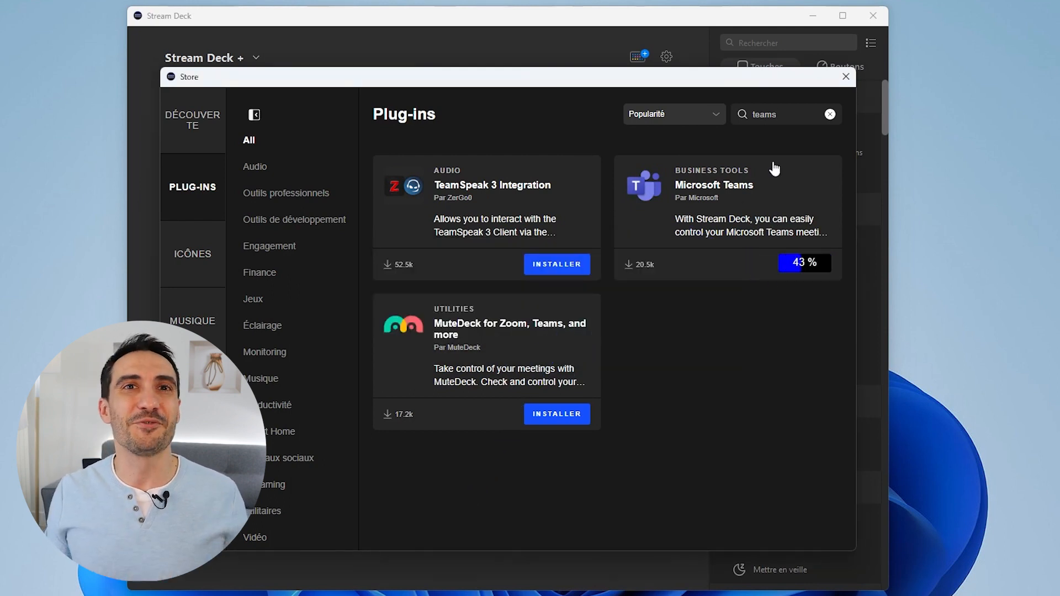
{"action": "left_click", "coordinate": [831, 115]}
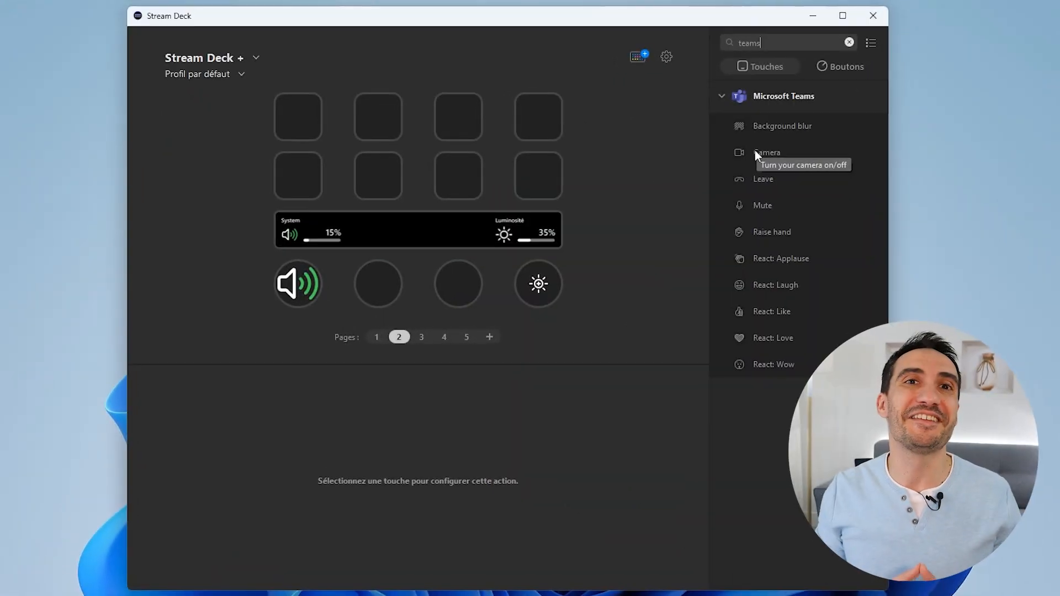
{"action": "left_click_drag", "start_coordinate": [754, 150], "coordinate": [285, 119]}
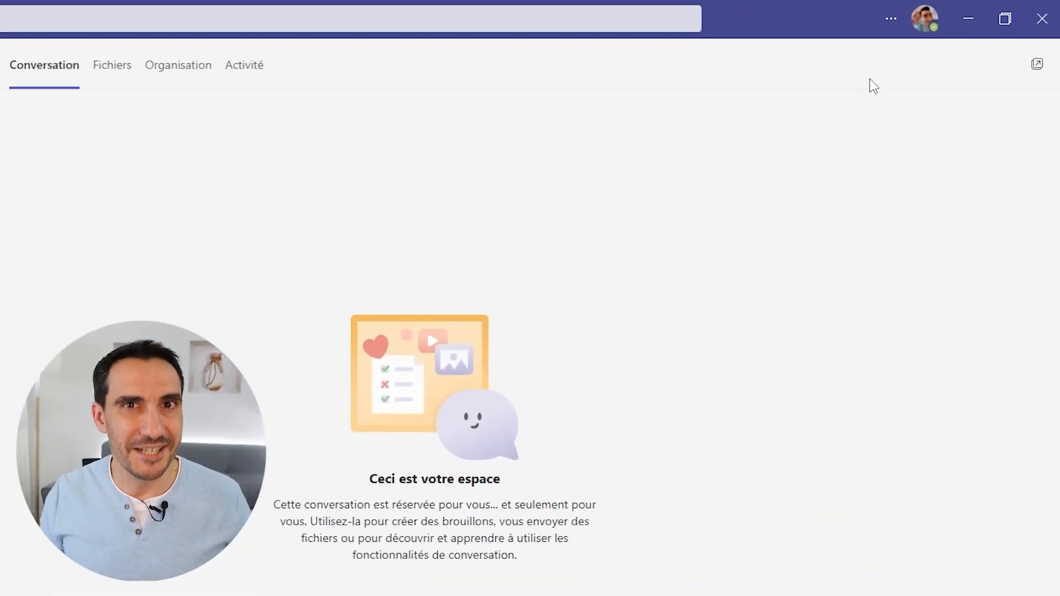
Step: Switch to Microsoft Teams and enable the third-party application API in the privacy settings
{"action": "left_click", "coordinate": [892, 20]}
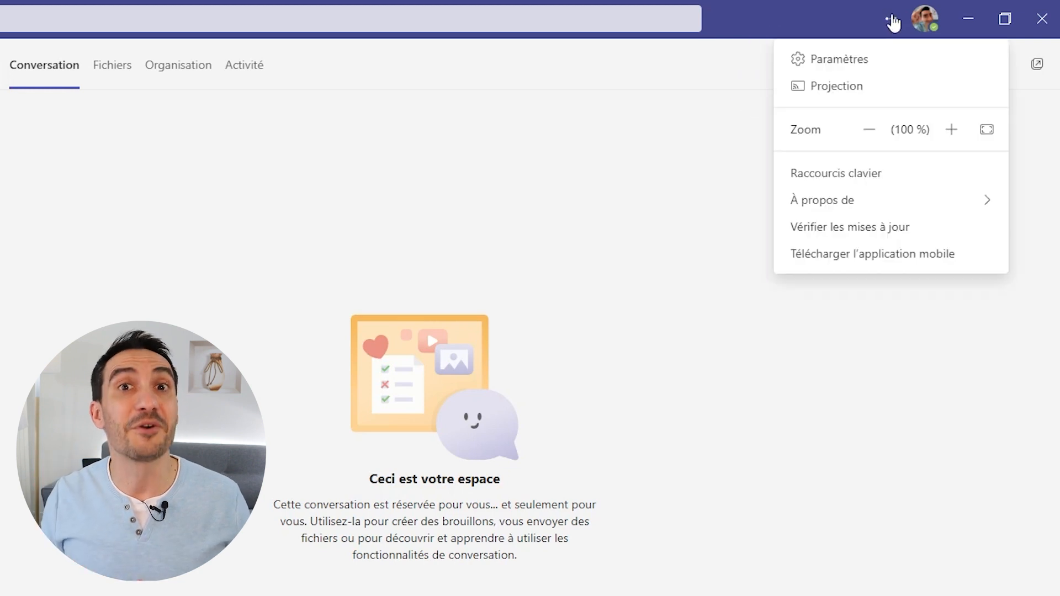
{"action": "left_click", "coordinate": [839, 59]}
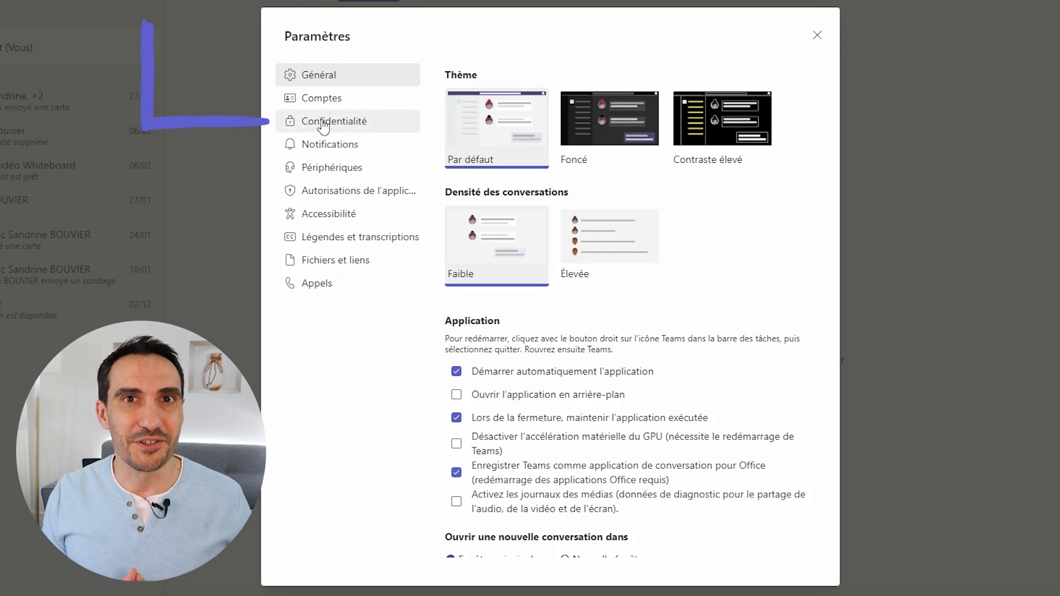
{"action": "left_click", "coordinate": [325, 124]}
{"action": "scroll", "coordinate": [544, 374], "scroll_direction": "down", "scroll_amount": 4}
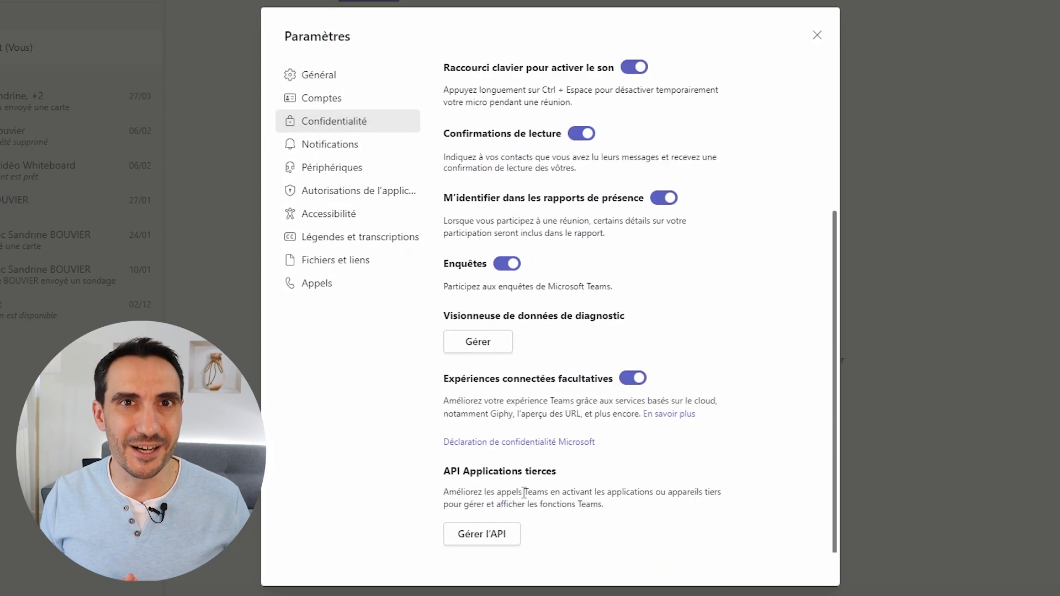
{"action": "left_click", "coordinate": [471, 536]}
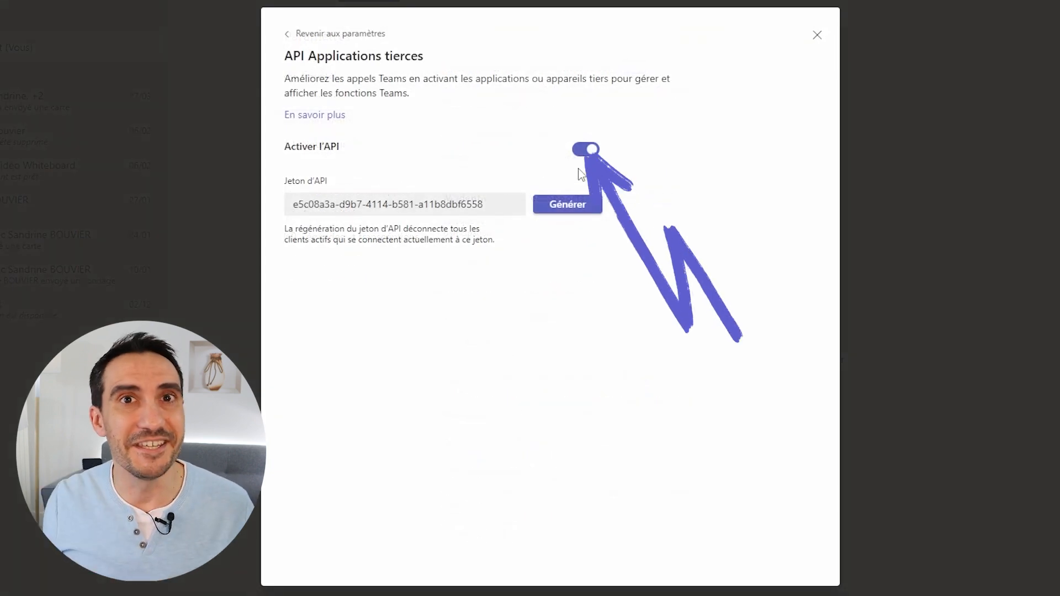
{"action": "left_click", "coordinate": [589, 148]}
{"action": "left_click", "coordinate": [576, 153]}
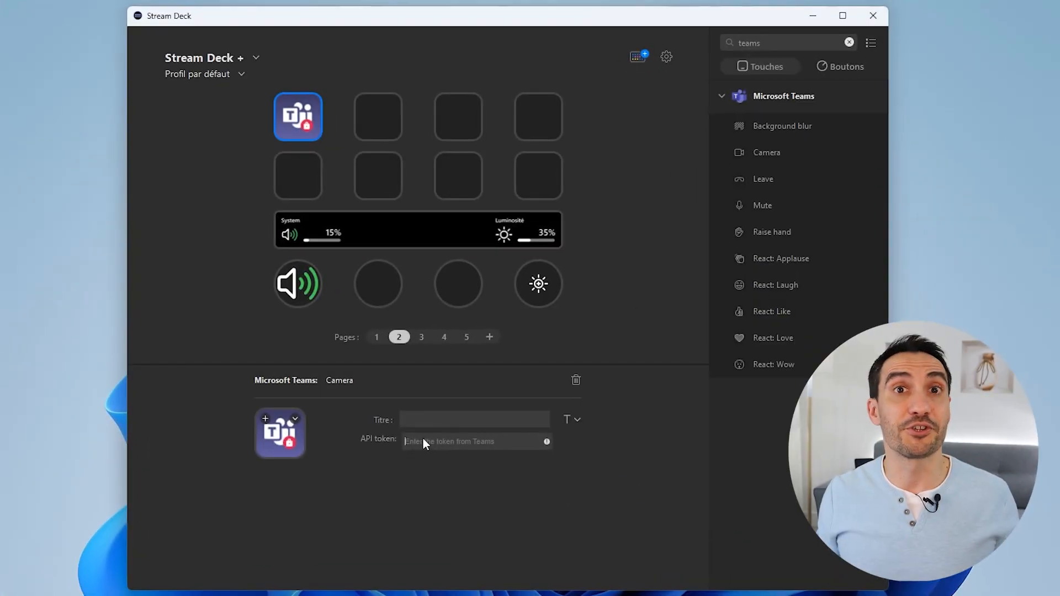
Step: Back in Stream Deck, paste the Teams API token into the Camera key's token field and title the key Caméra
{"action": "key", "text": "ctrl+v"}
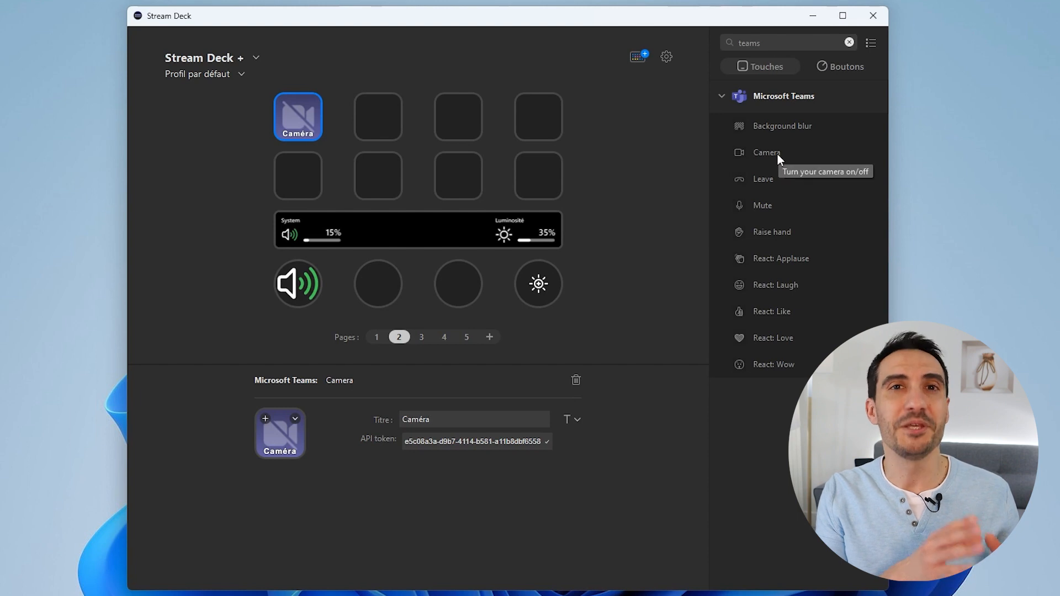
Step: Assign the Teams actions Mute, Leave and Background blur, in that order, to the remaining keys of the first row
{"action": "left_click_drag", "start_coordinate": [757, 204], "coordinate": [472, 148]}
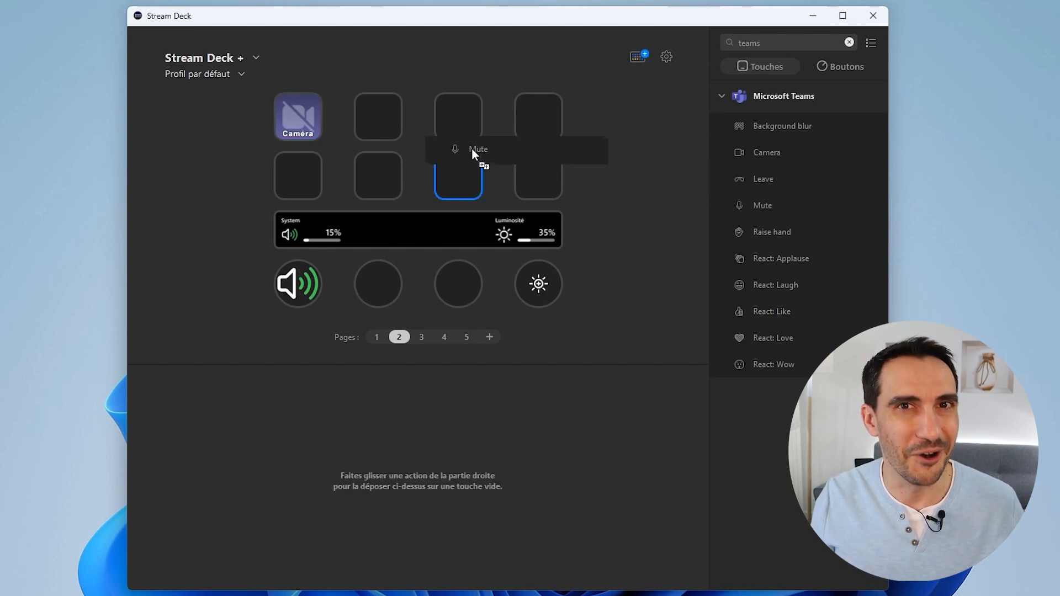
{"action": "left_click_drag", "start_coordinate": [377, 119], "coordinate": [377, 119]}
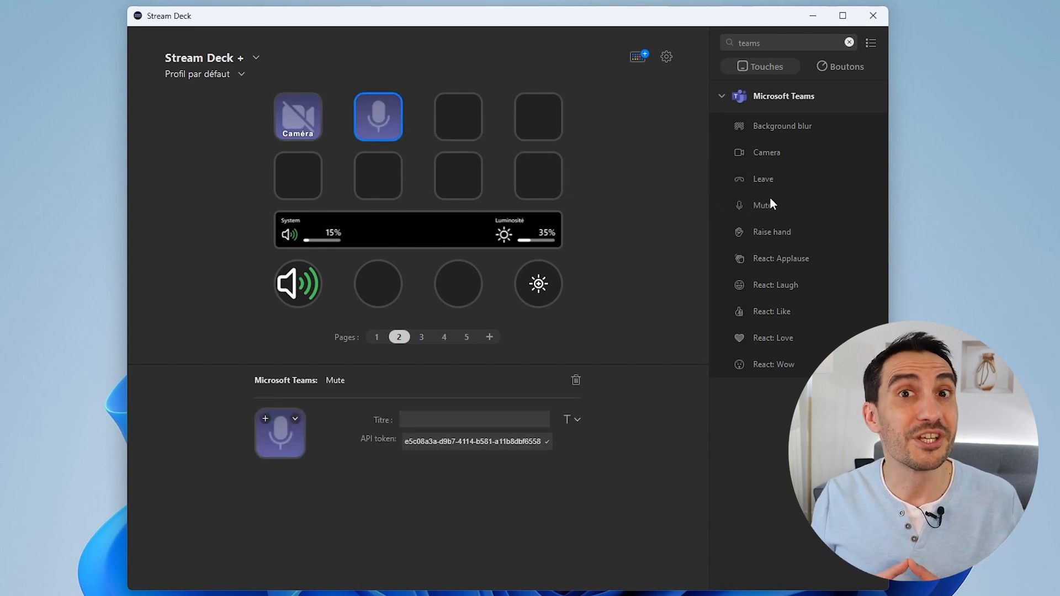
{"action": "left_click_drag", "start_coordinate": [765, 178], "coordinate": [468, 120]}
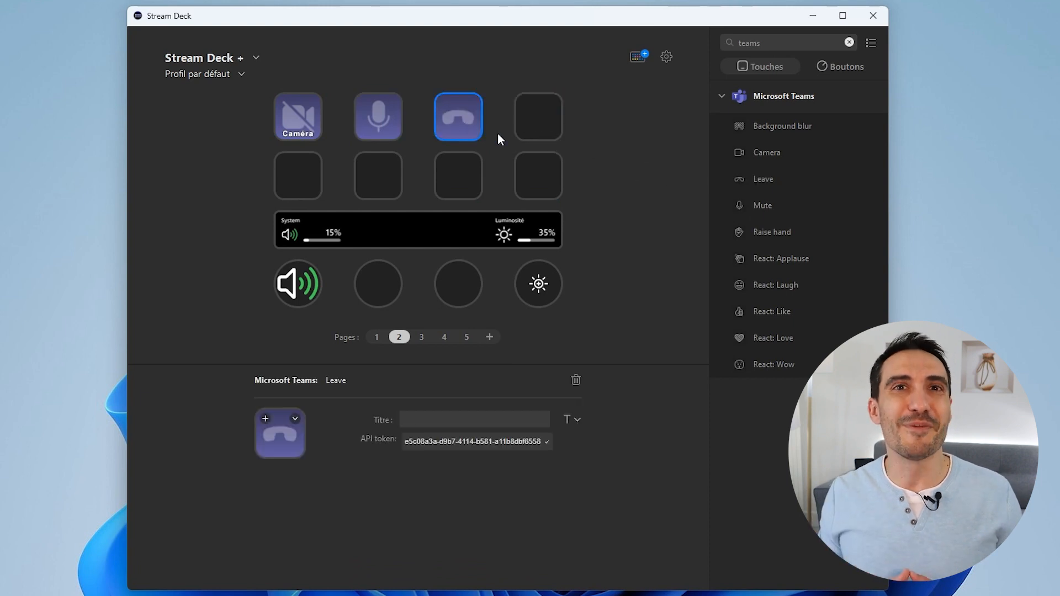
{"action": "left_click_drag", "start_coordinate": [764, 135], "coordinate": [650, 131]}
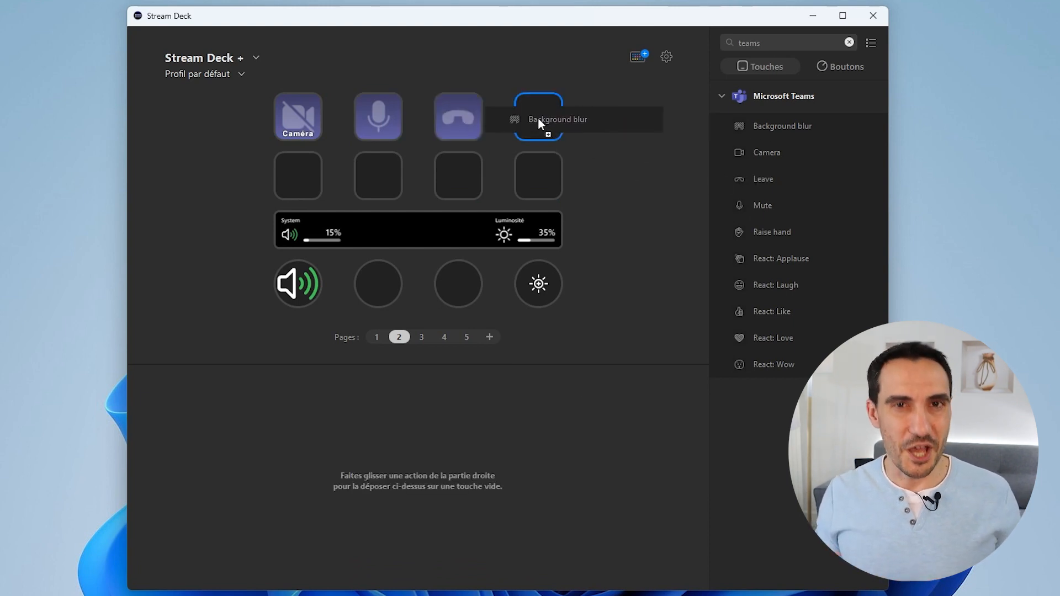
{"action": "left_click_drag", "start_coordinate": [538, 123], "coordinate": [538, 122]}
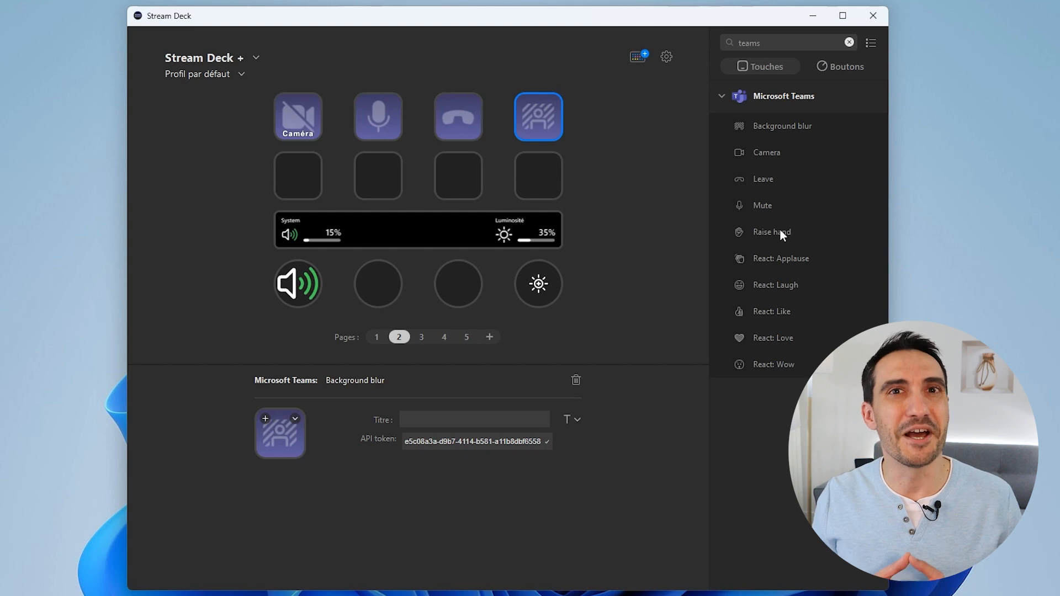
Step: Fill the second key row with the Teams actions Raise hand, React: Applause, React: Laugh and React: Love
{"action": "left_click_drag", "start_coordinate": [768, 231], "coordinate": [464, 204]}
{"action": "left_click_drag", "start_coordinate": [303, 175], "coordinate": [304, 178]}
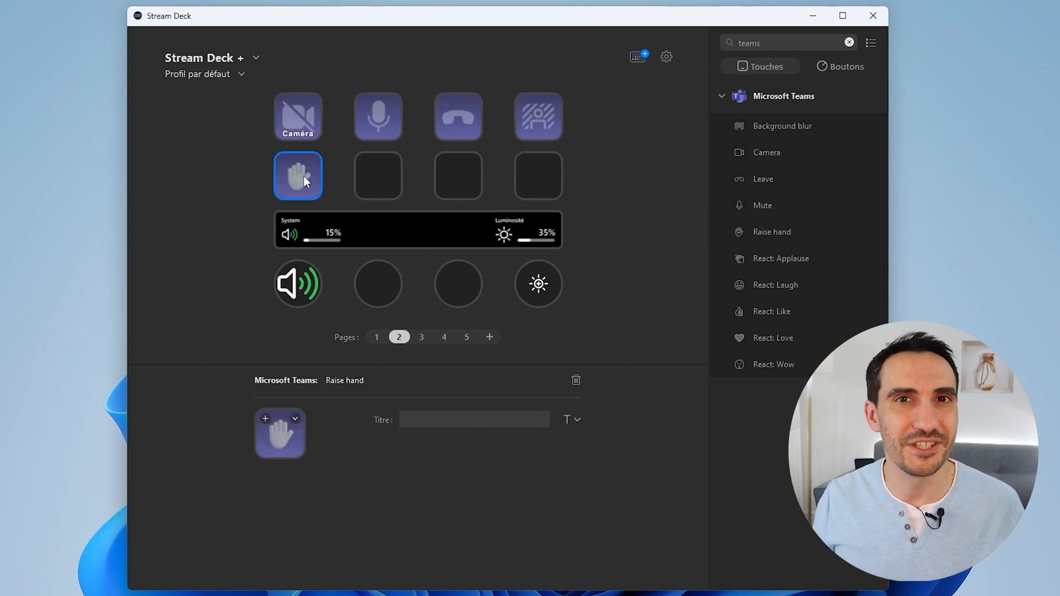
{"action": "left_click_drag", "start_coordinate": [756, 258], "coordinate": [378, 175]}
{"action": "left_click_drag", "start_coordinate": [773, 285], "coordinate": [458, 176]}
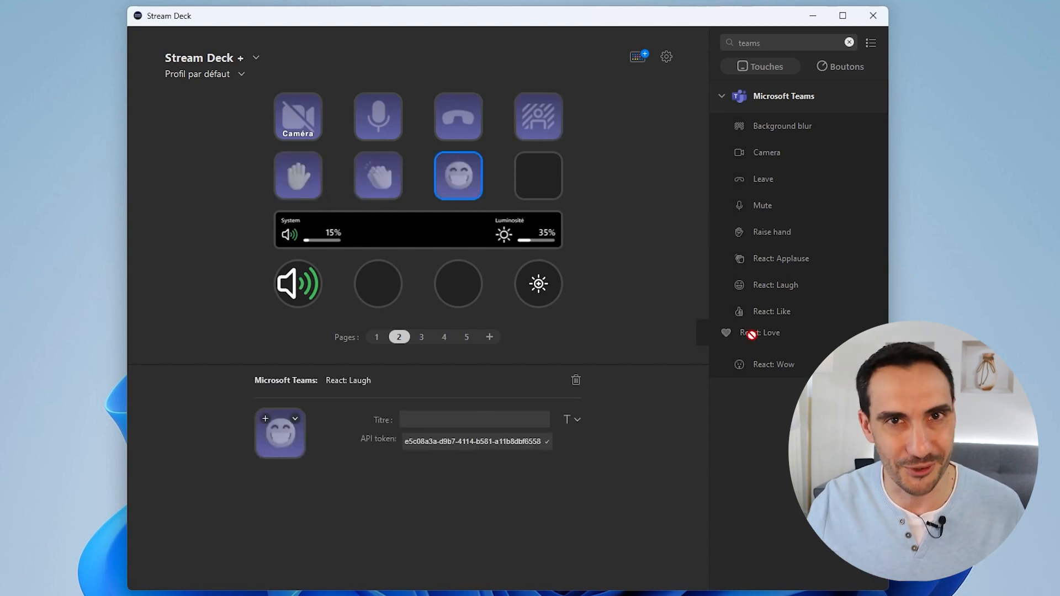
{"action": "left_click_drag", "start_coordinate": [774, 338], "coordinate": [538, 175]}
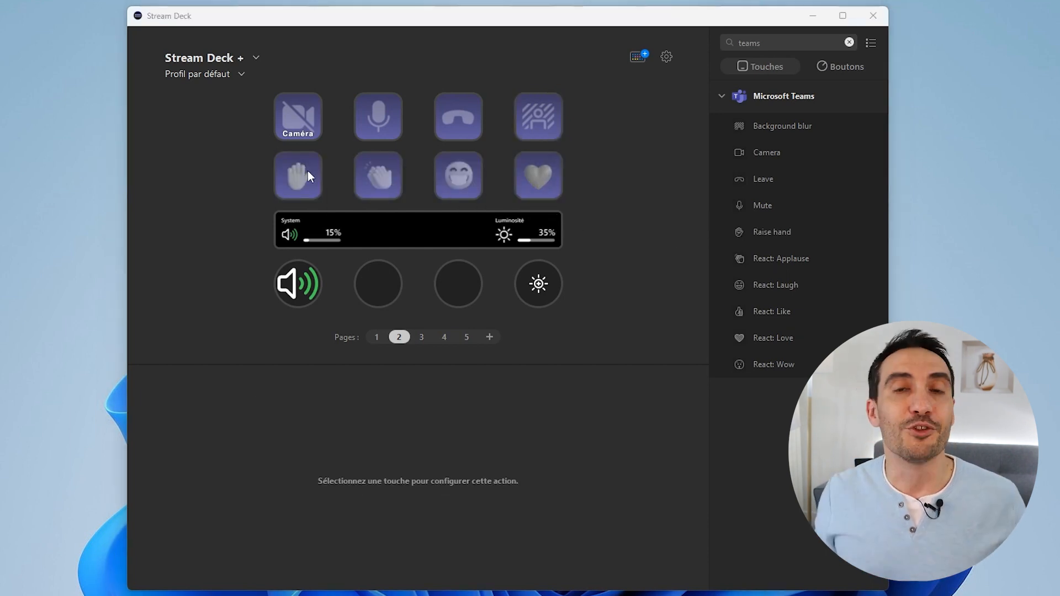
Step: Add a sixth page and assign React: Love and React: Wow to its first two keys
{"action": "left_click", "coordinate": [490, 337]}
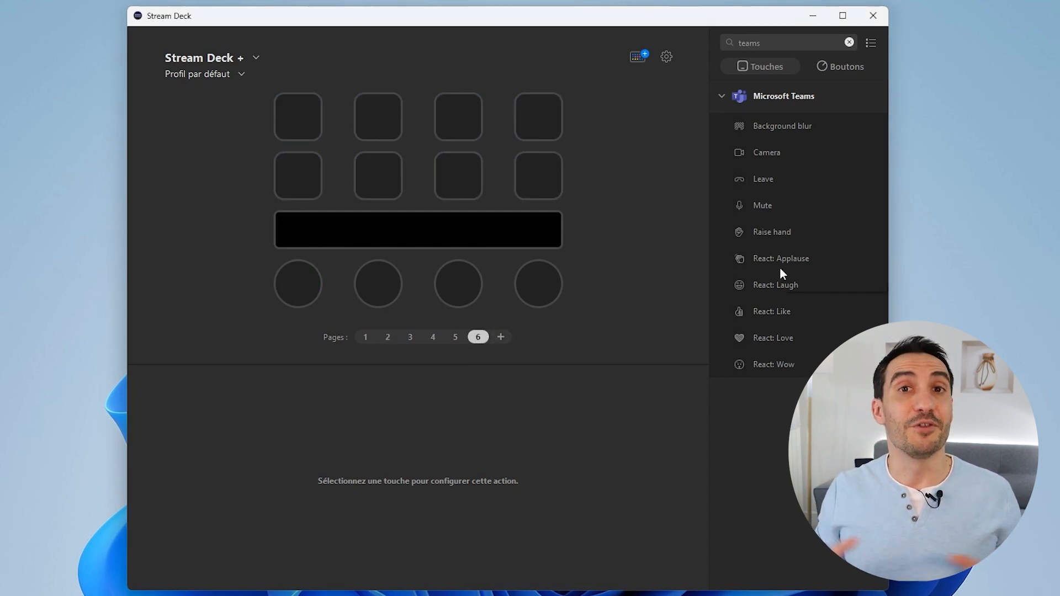
{"action": "left_click_drag", "start_coordinate": [764, 334], "coordinate": [301, 122]}
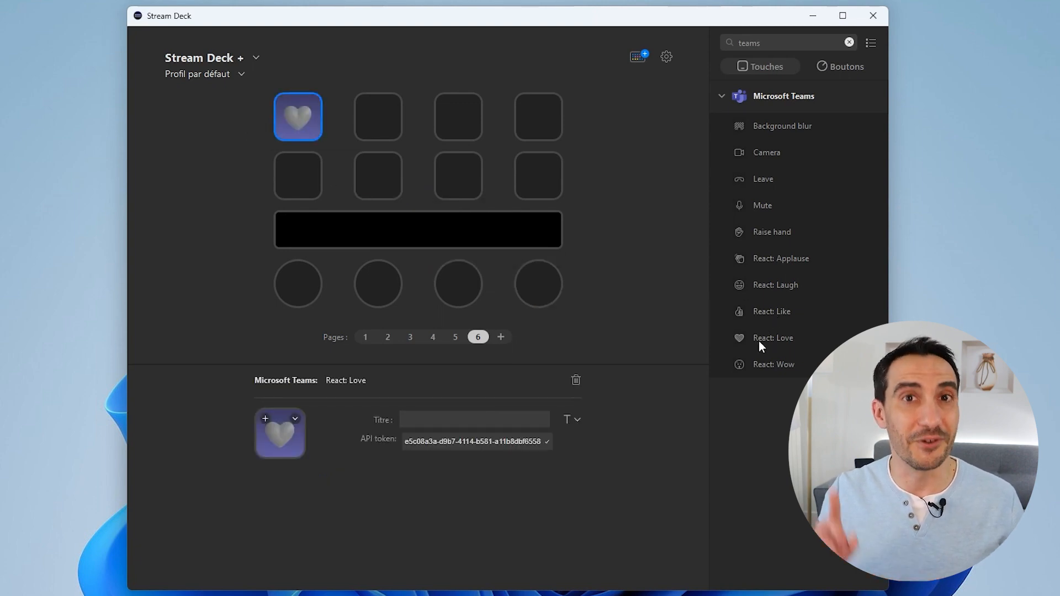
{"action": "left_click_drag", "start_coordinate": [763, 368], "coordinate": [371, 132]}
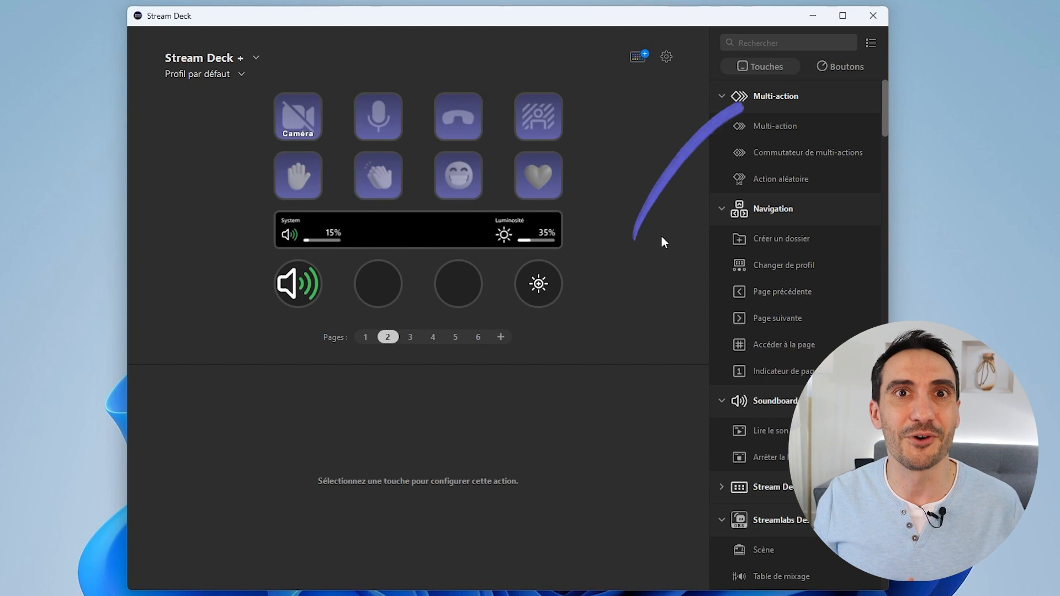
Step: Assign the Volume Controller's manual detection action (Détection manuelle) to the second dial on page 2
{"action": "left_click", "coordinate": [840, 68]}
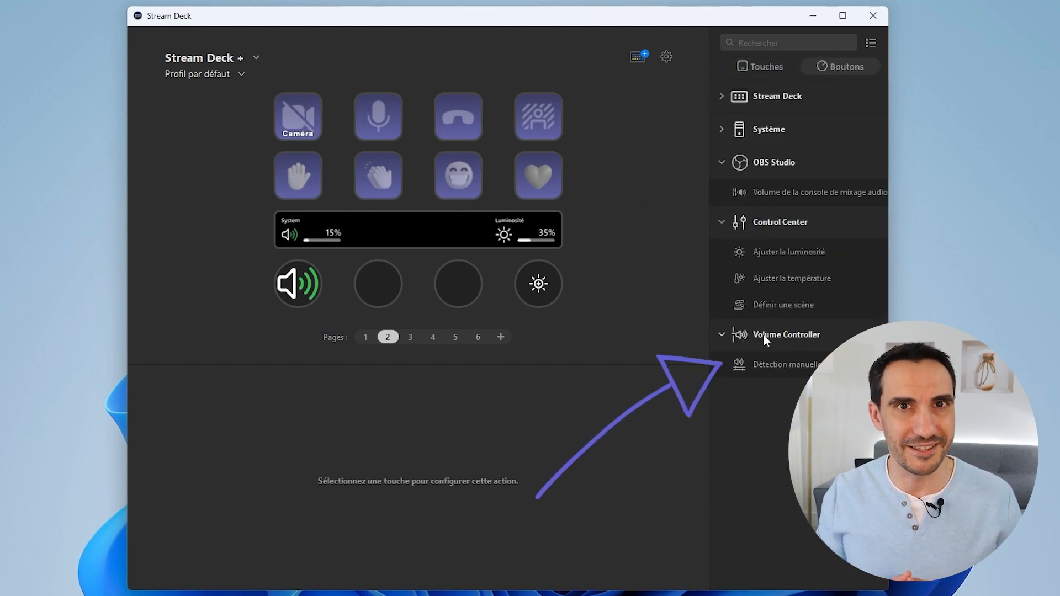
{"action": "mouse_move", "coordinate": [764, 366]}
{"action": "left_mouse_down"}
{"action": "mouse_move", "coordinate": [618, 357]}
{"action": "mouse_move", "coordinate": [356, 282]}
{"action": "left_mouse_up"}
{"action": "left_click", "coordinate": [547, 443]}
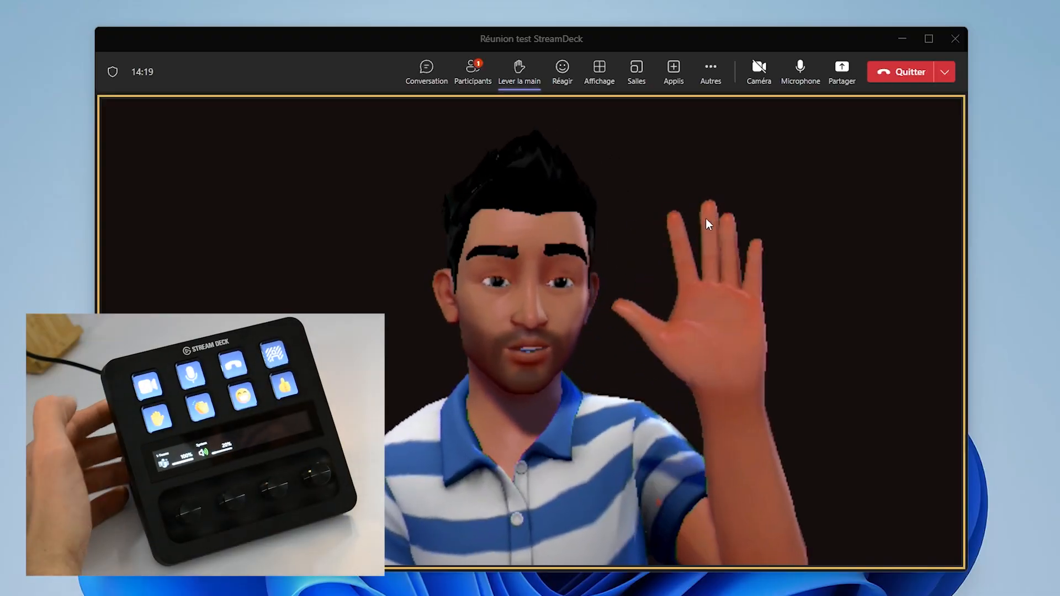
Step: Switch to the Teams test meeting and lower the raised hand
{"action": "key", "text": "ctrl+shift+k"}
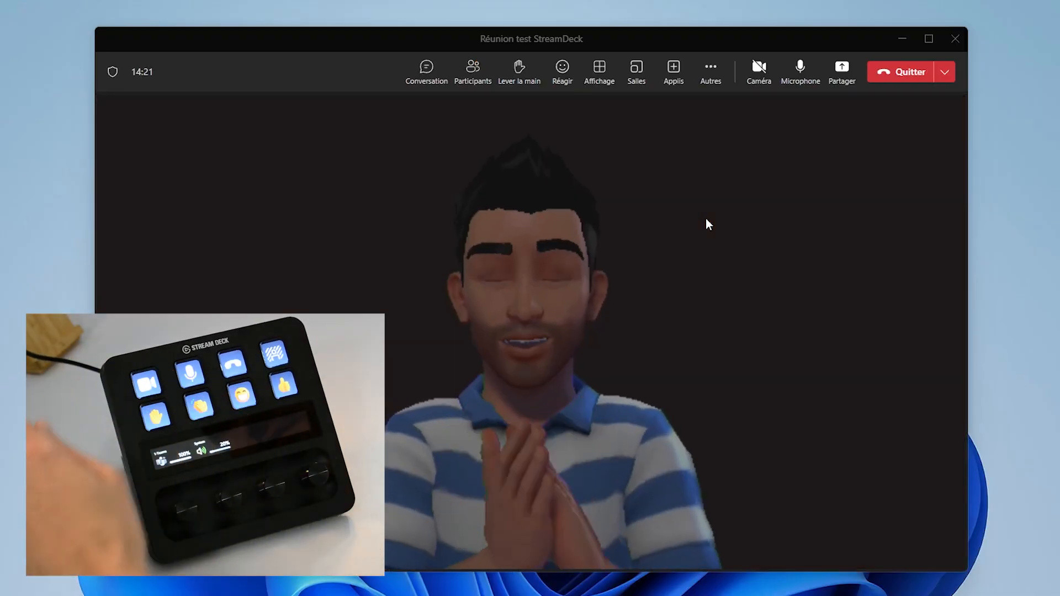